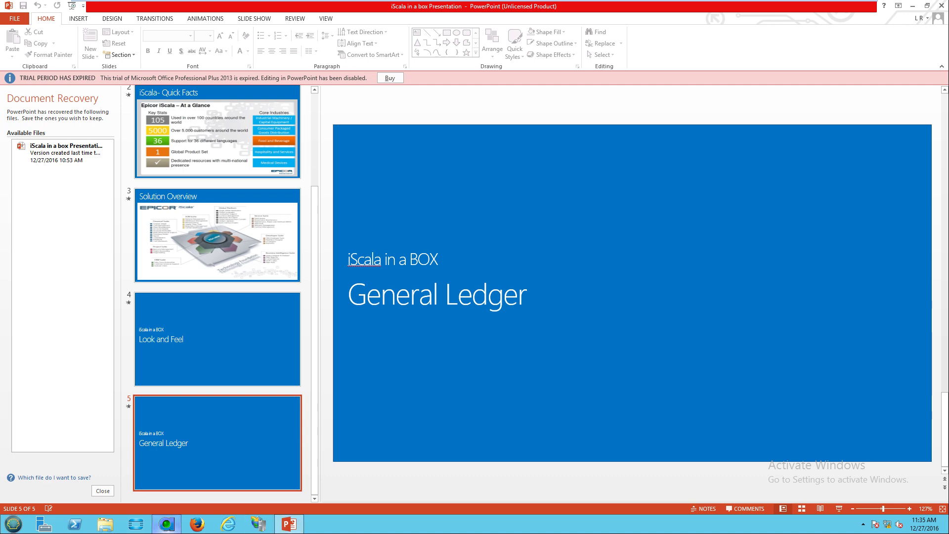
# Step: Switch from the PowerPoint slide to the iScala 3.0 General Ledger menu
pyautogui.click(167, 523)
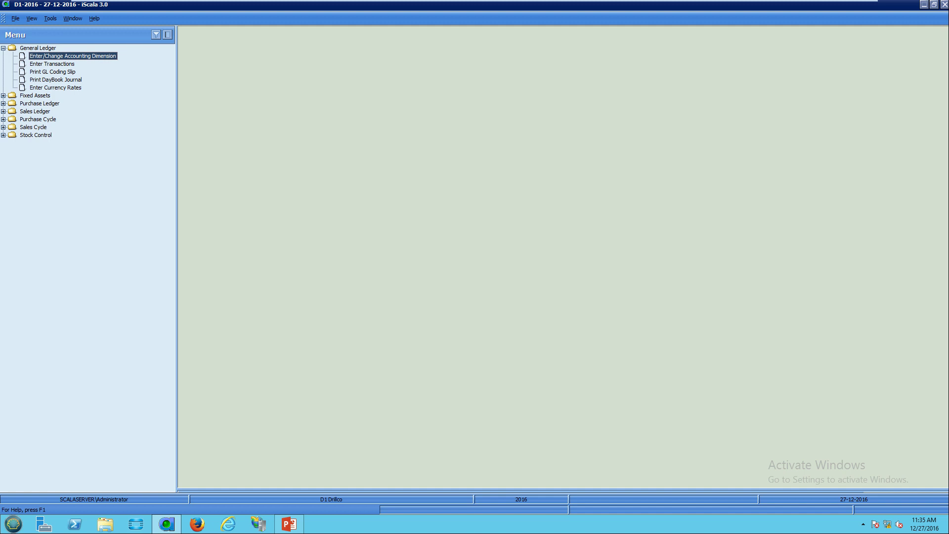
pyautogui.click(52, 64)
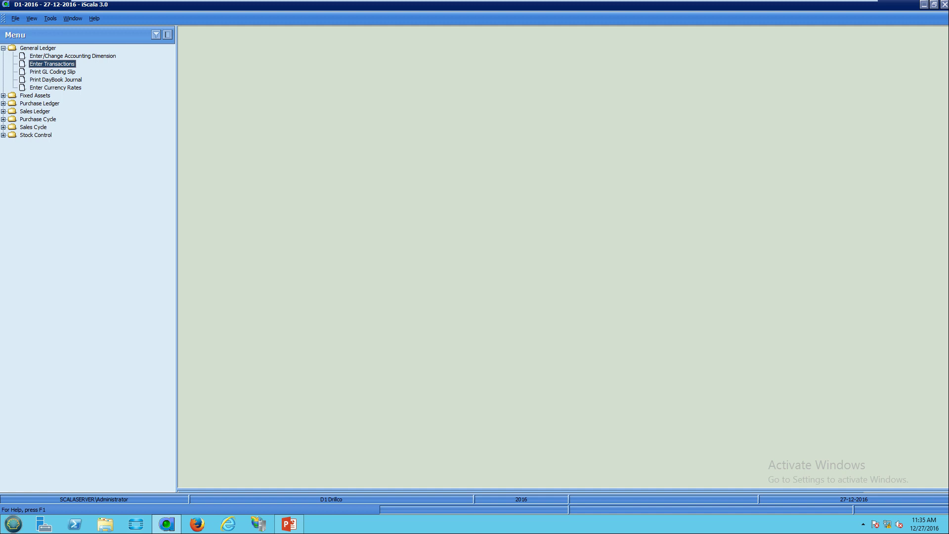
pyautogui.click(52, 72)
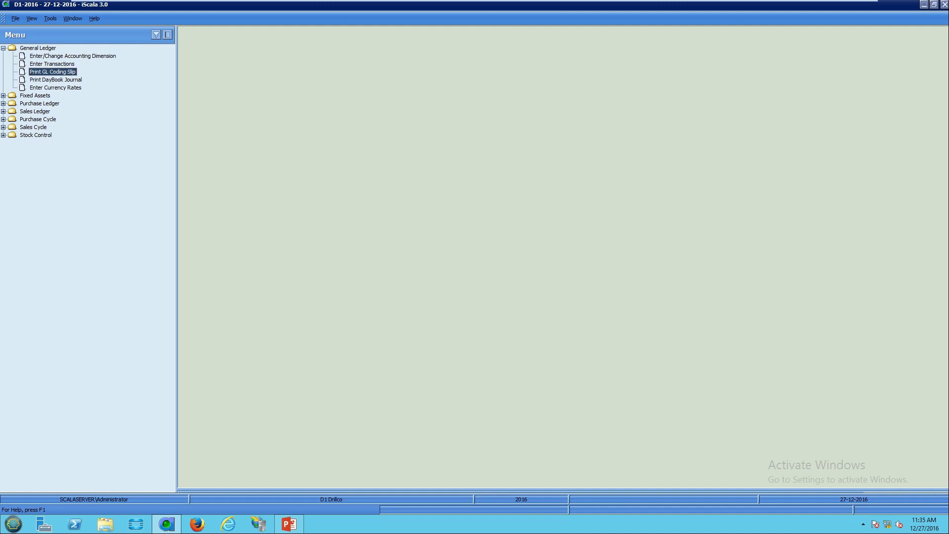
pyautogui.click(55, 79)
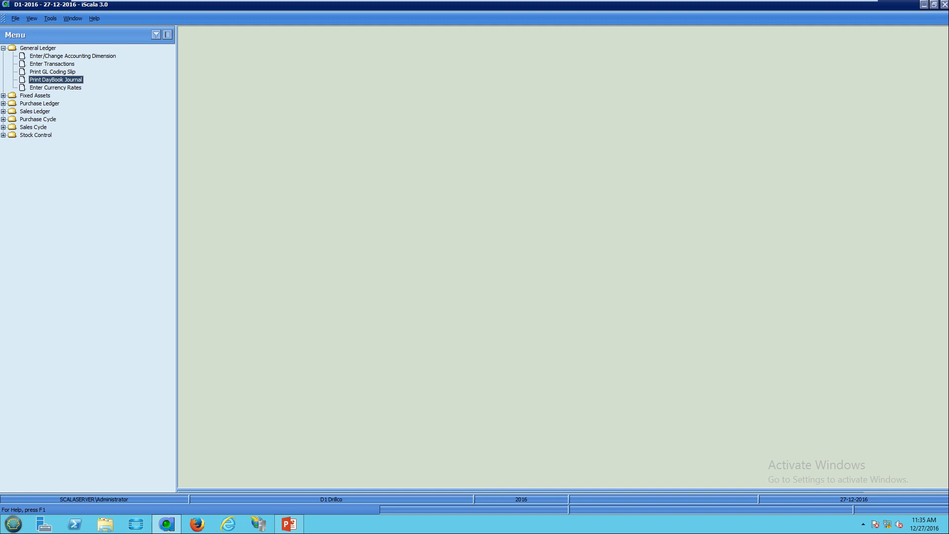
pyautogui.click(55, 88)
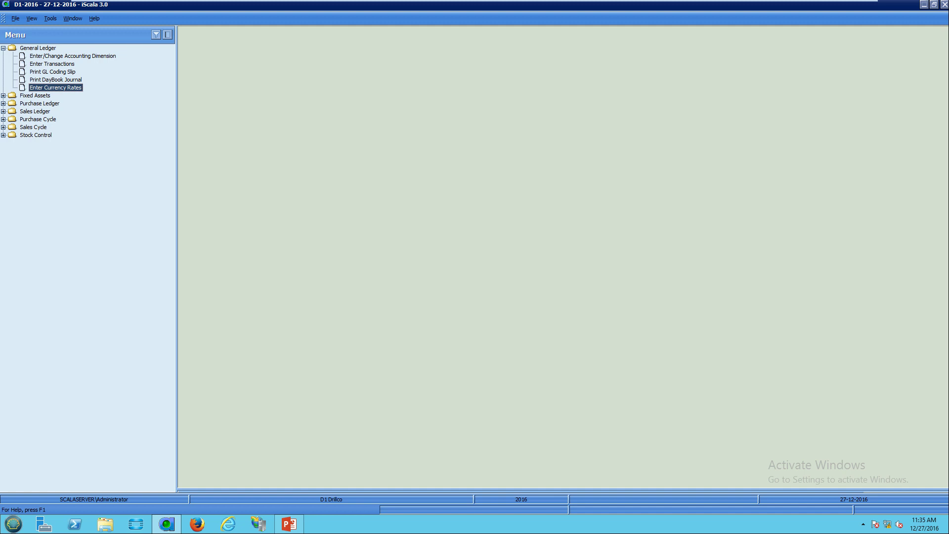
pyautogui.click(73, 56)
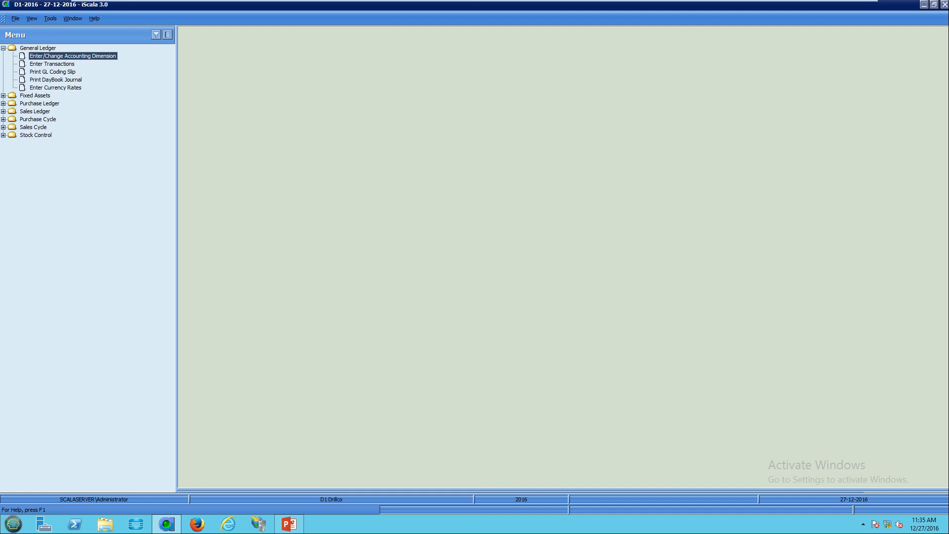
# Step: Open Enter/Change Accounting Dimension and browse the Account, Cost Center and Product dimensions
pyautogui.press('Return')
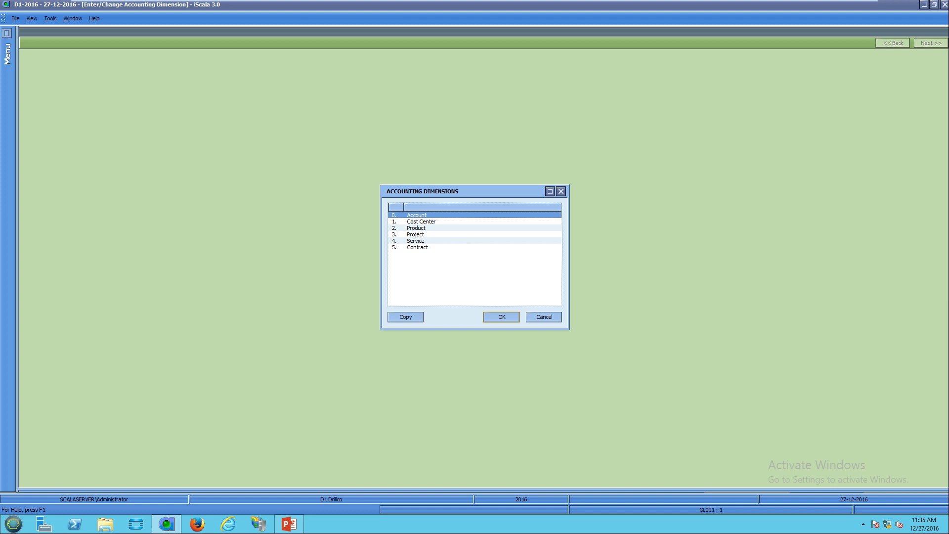
pyautogui.click(421, 221)
pyautogui.click(416, 228)
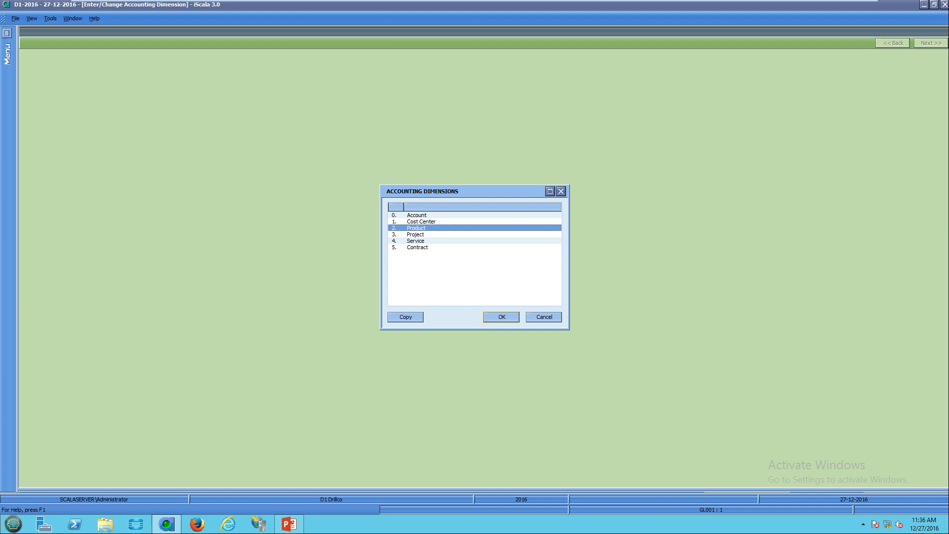
pyautogui.click(416, 215)
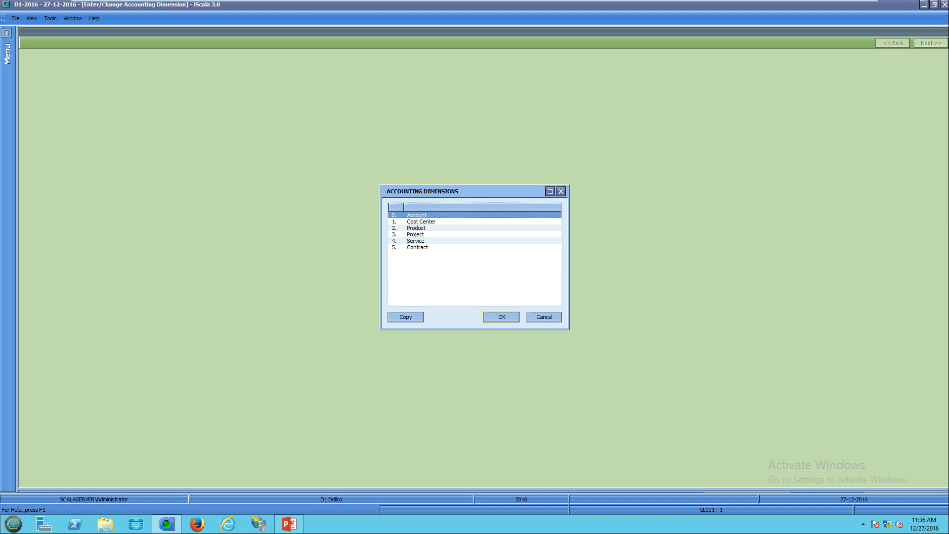
pyautogui.click(420, 222)
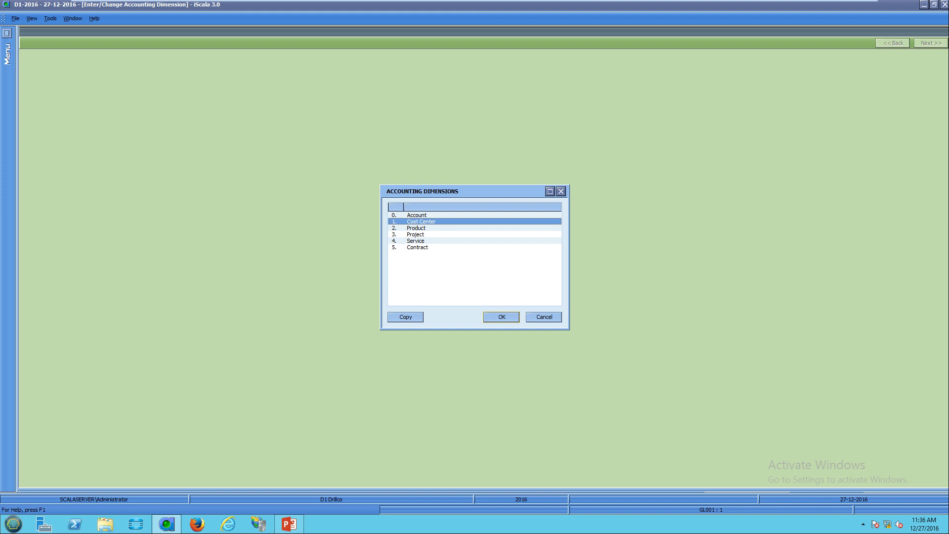
# Step: Look up account 1000 Cash EUR in the Account dimension's form, then clear it unsaved
pyautogui.press('Up')
pyautogui.press('Return')
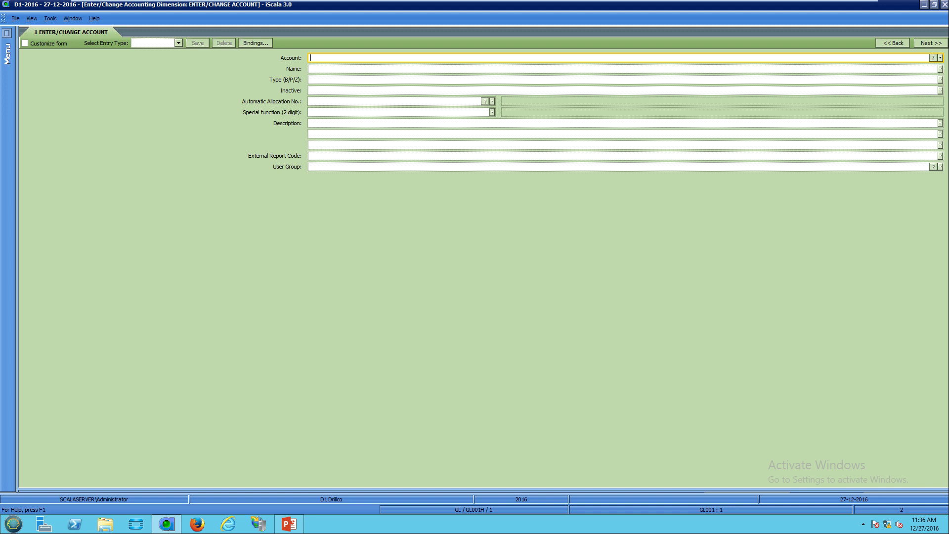
pyautogui.press('Return')
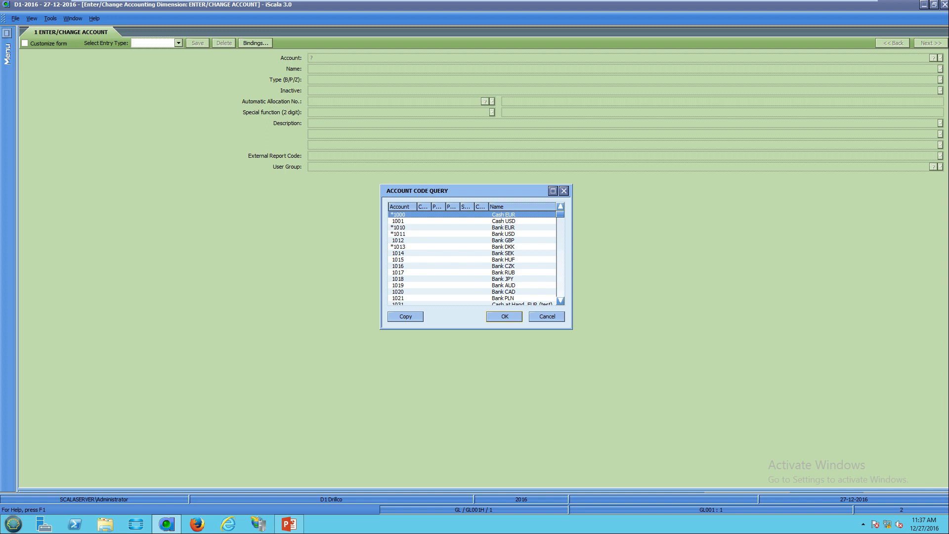
pyautogui.press('Return')
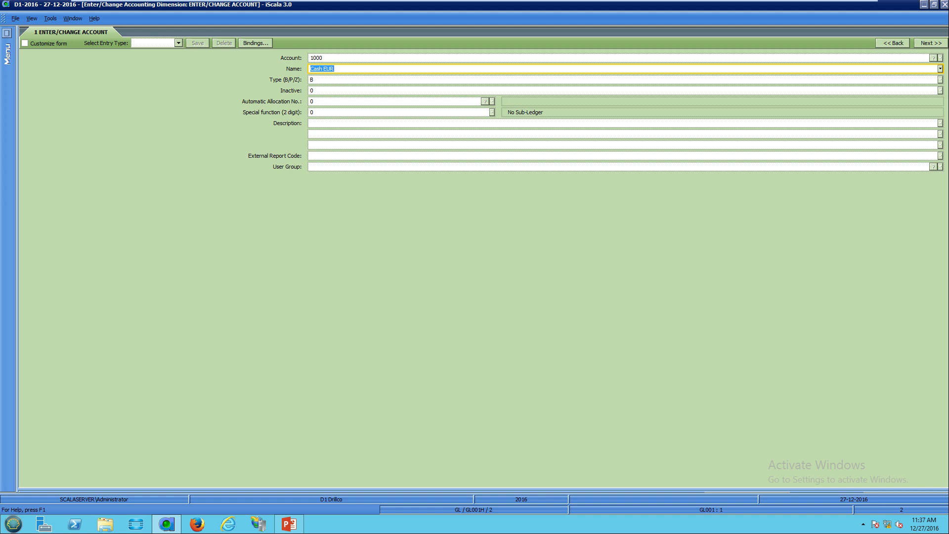
pyautogui.press('Escape')
# Step: Leave account maintenance and open an empty Enter Transactions form with balance 0,00
pyautogui.press('Escape')
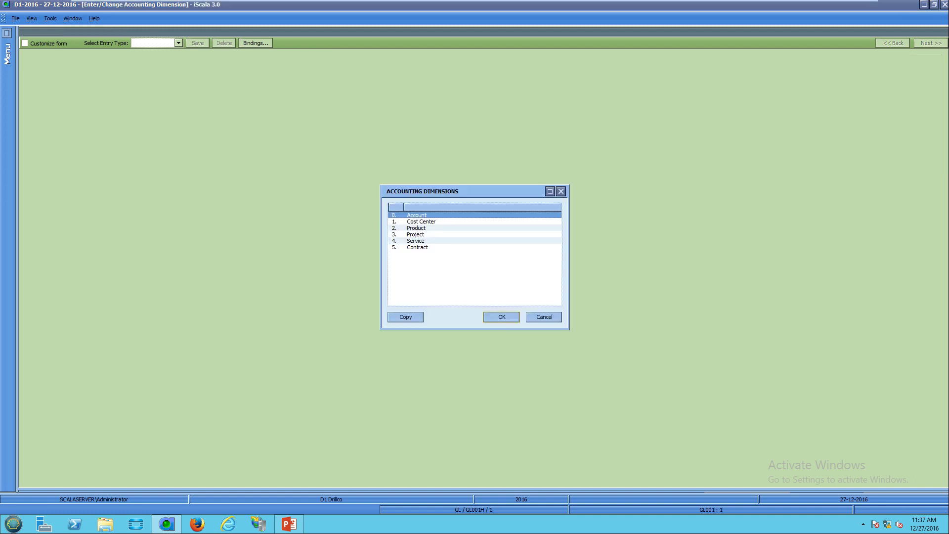
pyautogui.press('Escape')
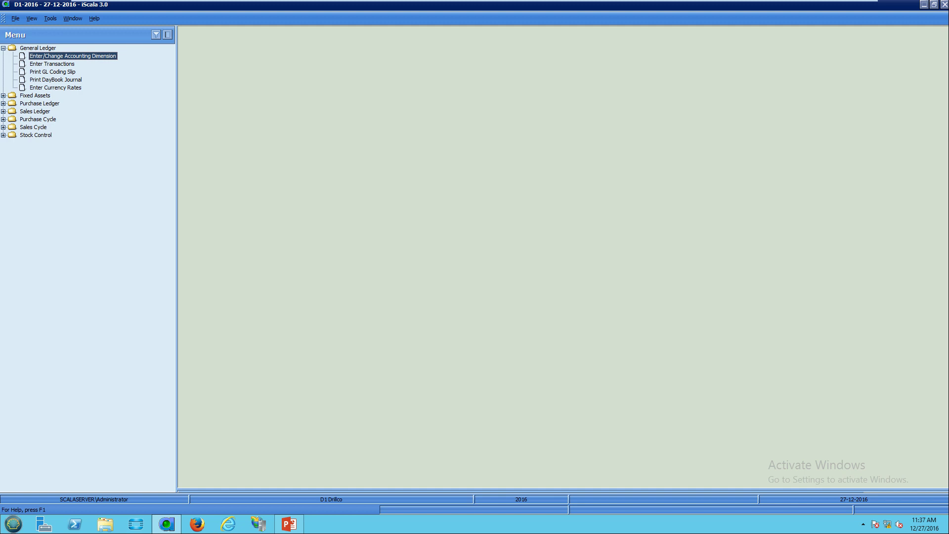
pyautogui.press('Down')
pyautogui.press('Return')
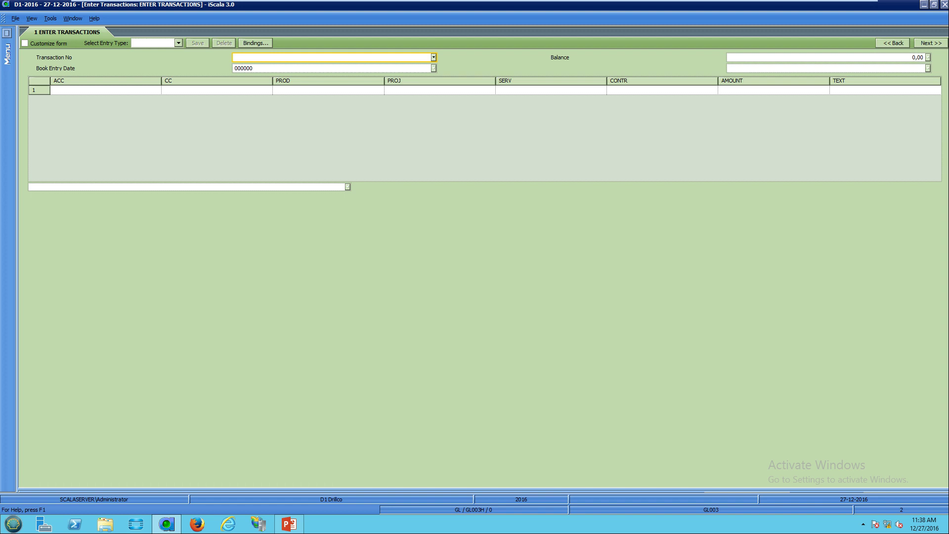
# Step: Accept the next transaction number 010000098 and set the book entry date to 010116
pyautogui.press('Return')
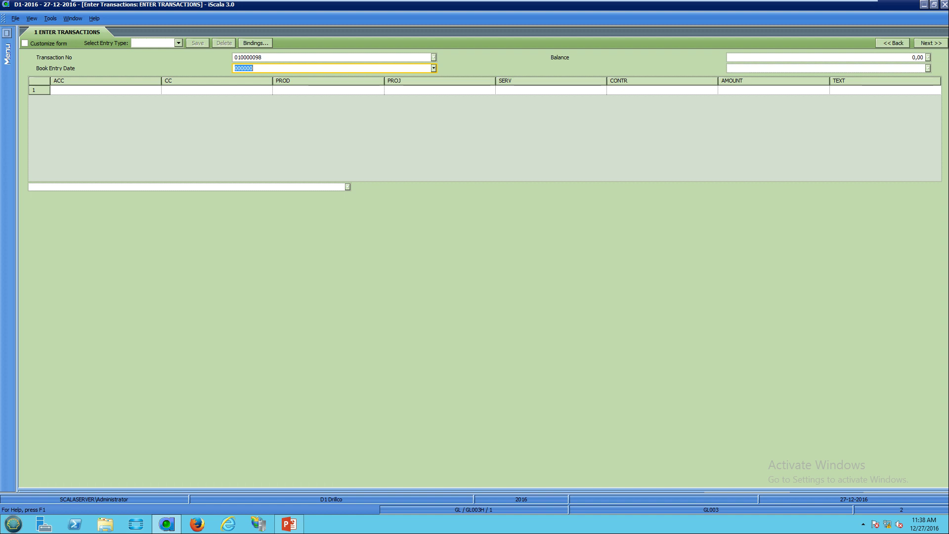
pyautogui.write('010116')
pyautogui.press('Return')
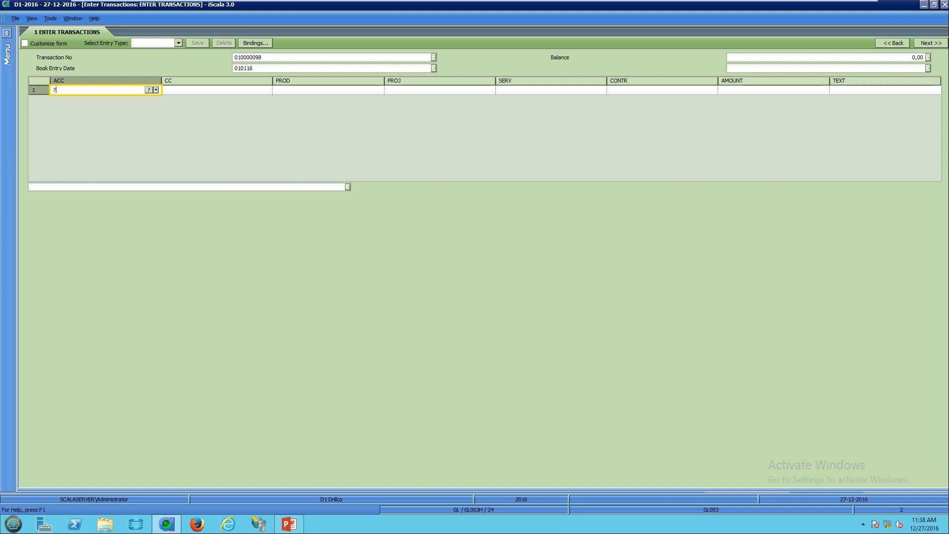
# Step: Add line 1: account 1000 Cash EUR, amount 1.000,00, text 'Transaction Enty'
pyautogui.press('Return')
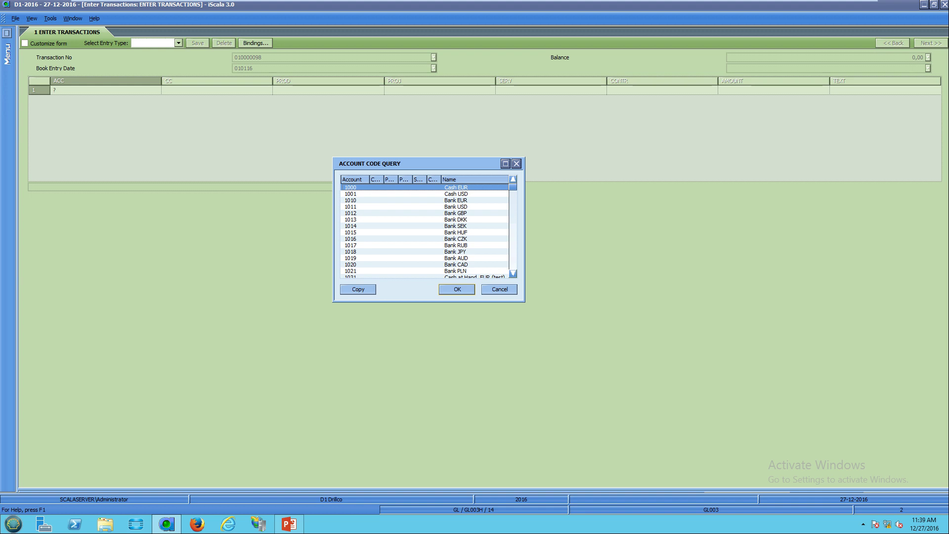
pyautogui.press('Return')
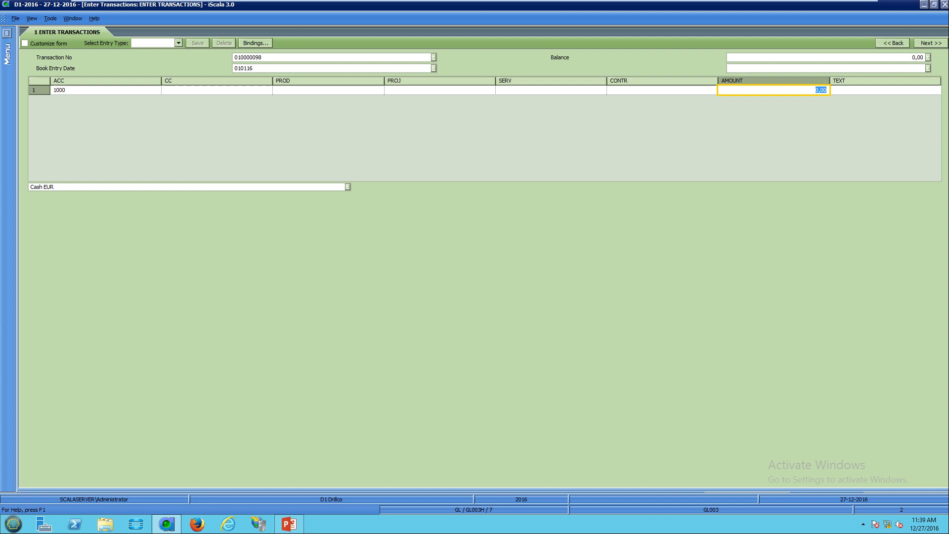
pyautogui.write('100')
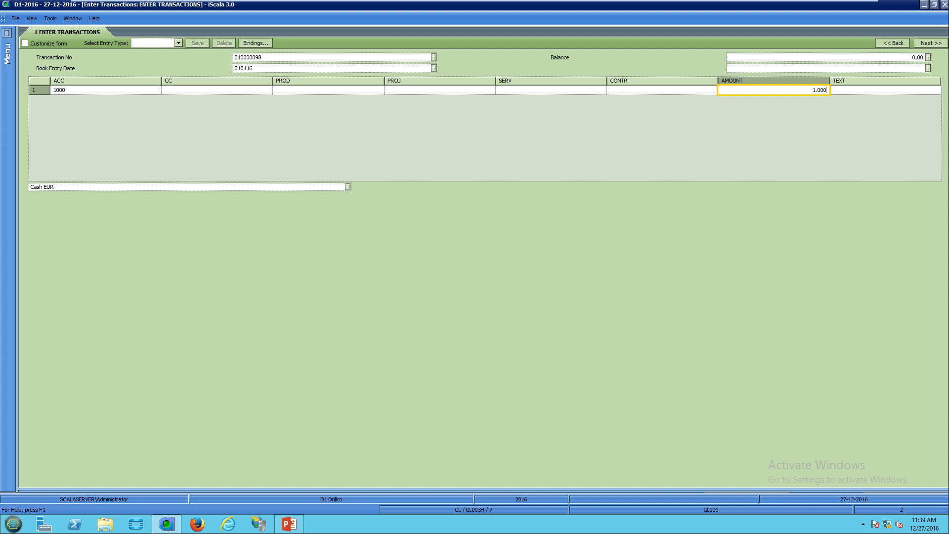
pyautogui.press('Tab')
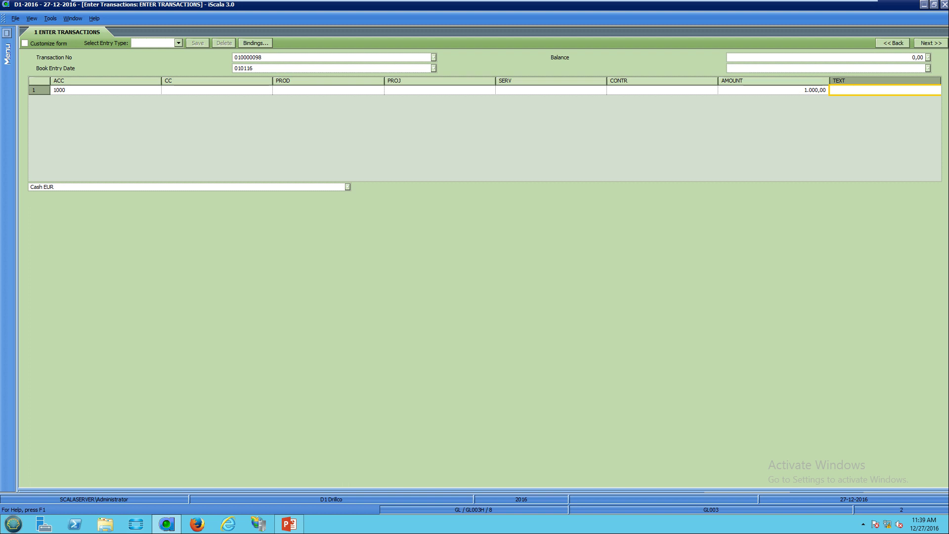
pyautogui.write('Transaction Enty')
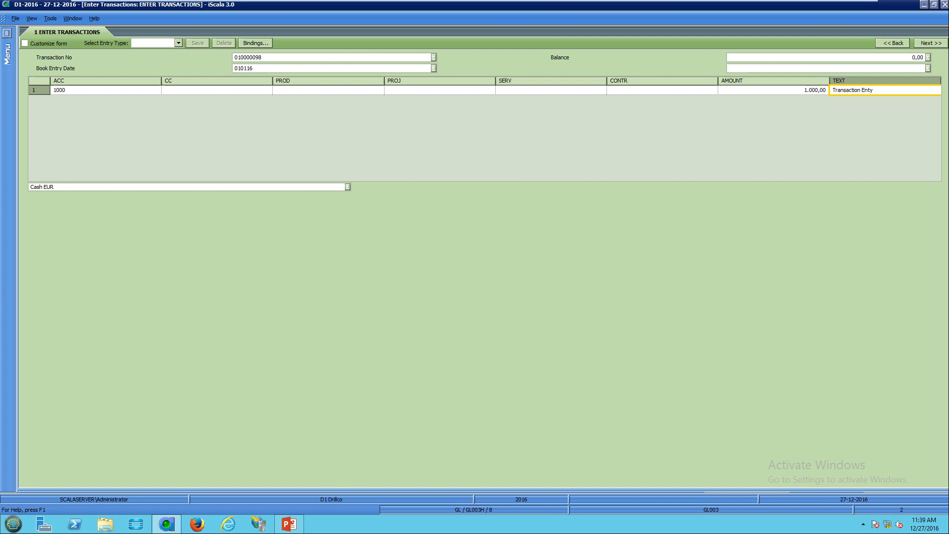
pyautogui.press('Return')
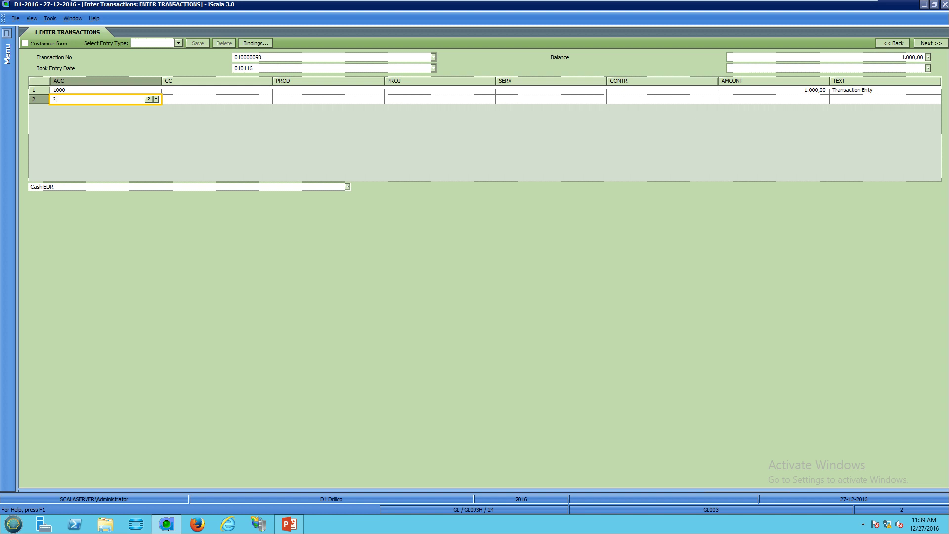
# Step: Add line 2 on account 1320 Offset Cost for -1.000 and save the balanced transaction
pyautogui.press('Return')
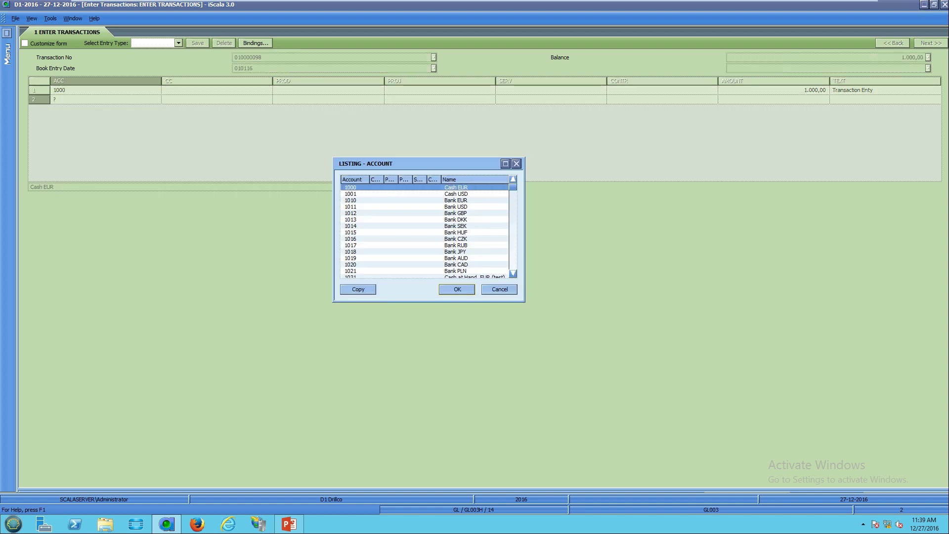
pyautogui.press('Down')
pyautogui.press('Down')
pyautogui.press('Down')
pyautogui.press('Down')
pyautogui.press('Down')
pyautogui.press('Down')
pyautogui.press('Down')
pyautogui.press('Down')
pyautogui.press('Down')
pyautogui.press('Down')
pyautogui.press('Down')
pyautogui.press('Down')
pyautogui.press('Down')
pyautogui.press('Down')
pyautogui.press('Down')
pyautogui.press('Down')
pyautogui.press('Down')
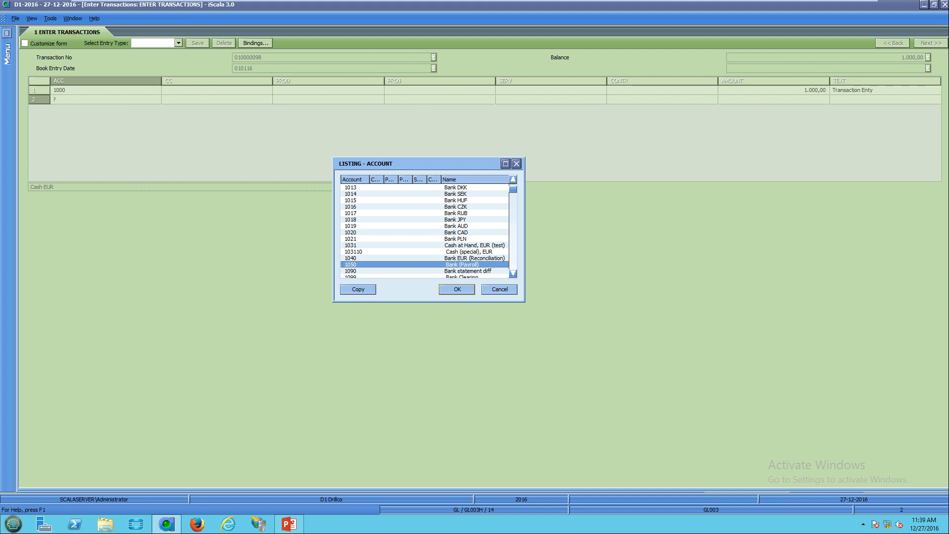
pyautogui.press('Down')
pyautogui.press('Down')
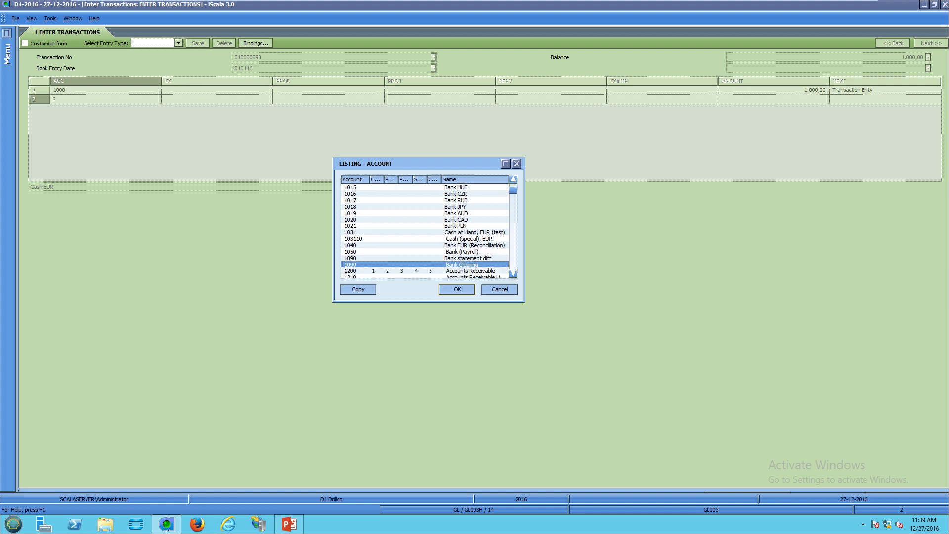
pyautogui.press('Down')
pyautogui.press('Down')
pyautogui.press('Down')
pyautogui.press('Down')
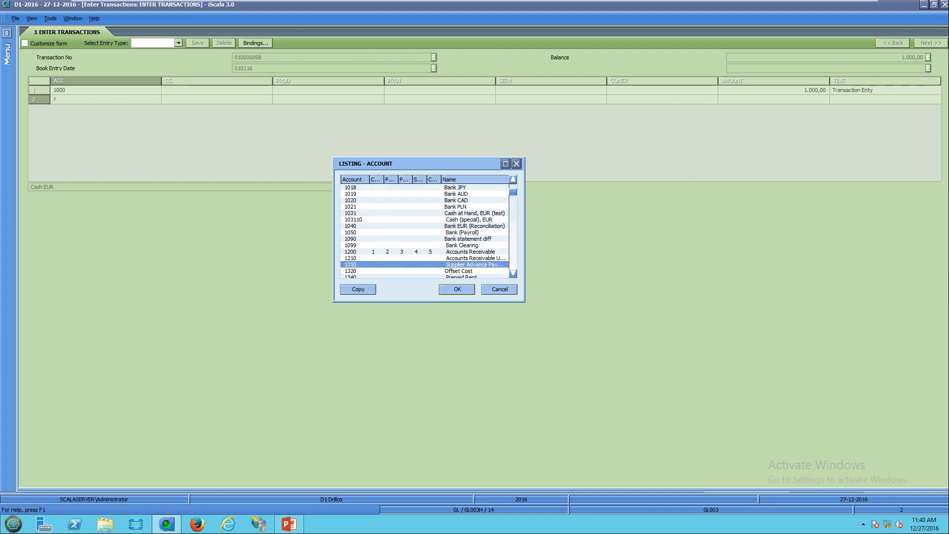
pyautogui.press('Return')
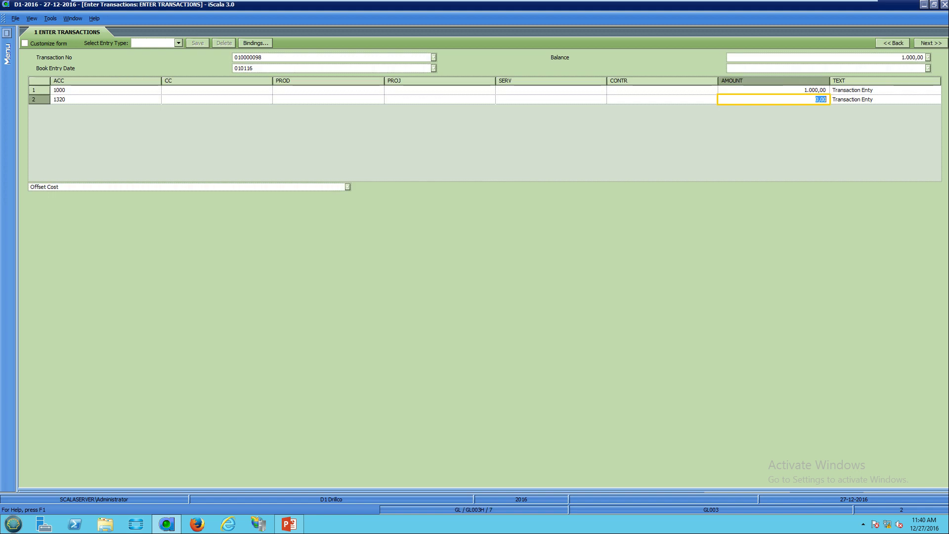
pyautogui.write('-1.000')
pyautogui.press('Return')
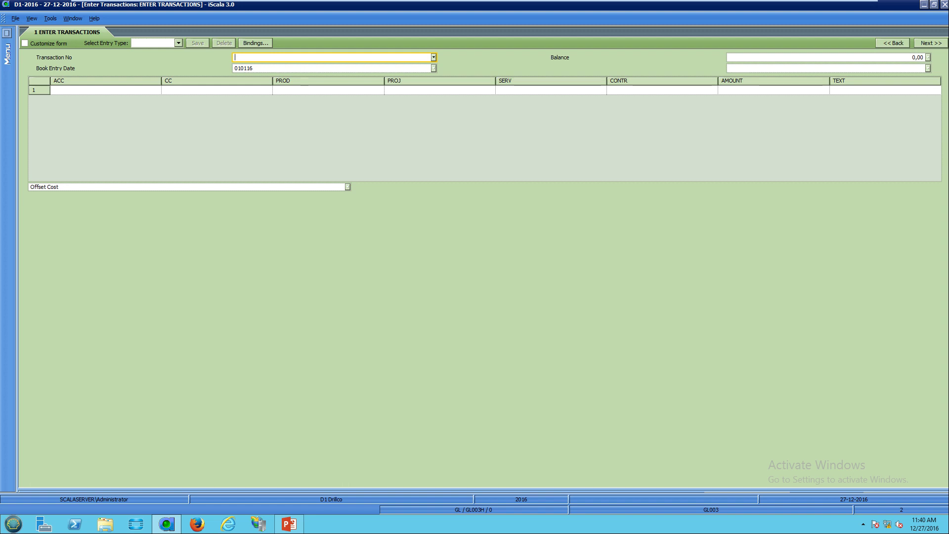
# Step: Close transaction entry and set the GL coding slip print range to transaction 010000098
pyautogui.press('Escape')
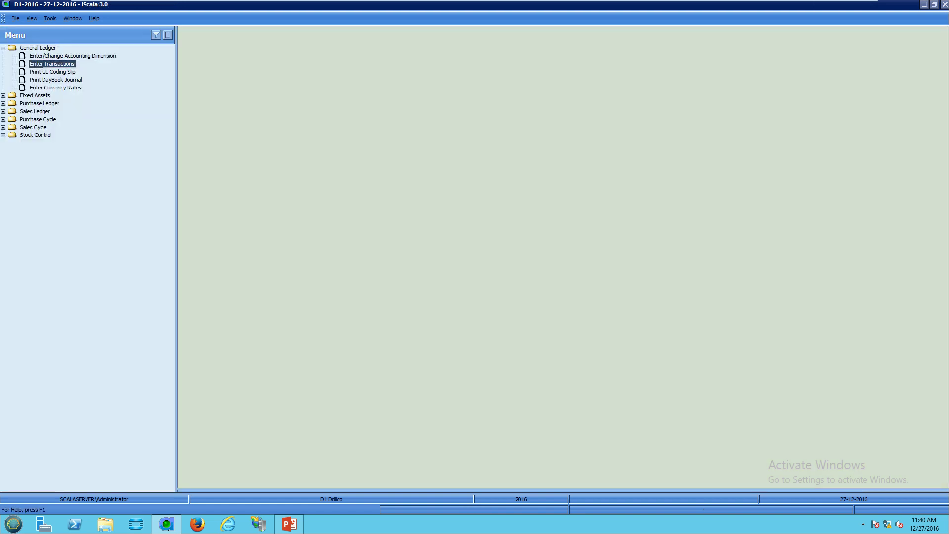
pyautogui.press('Down')
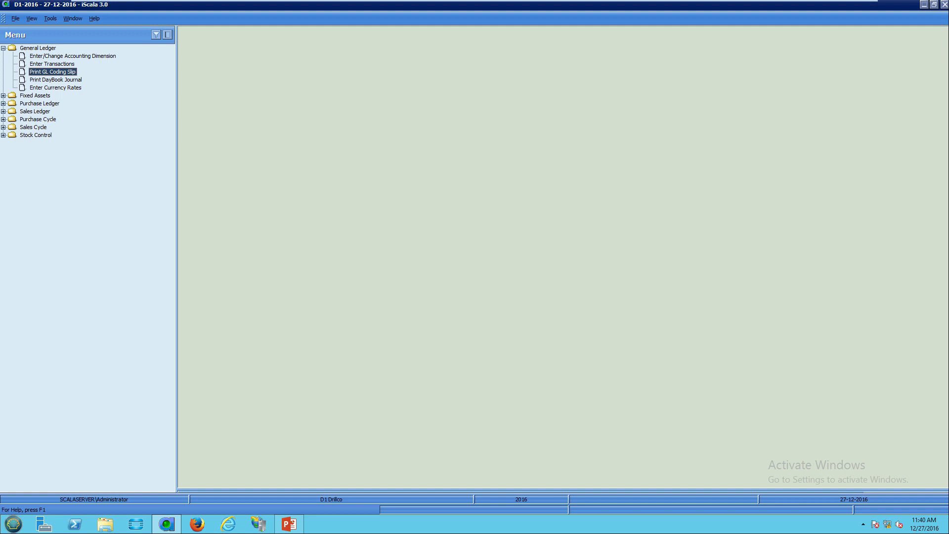
pyautogui.press('Return')
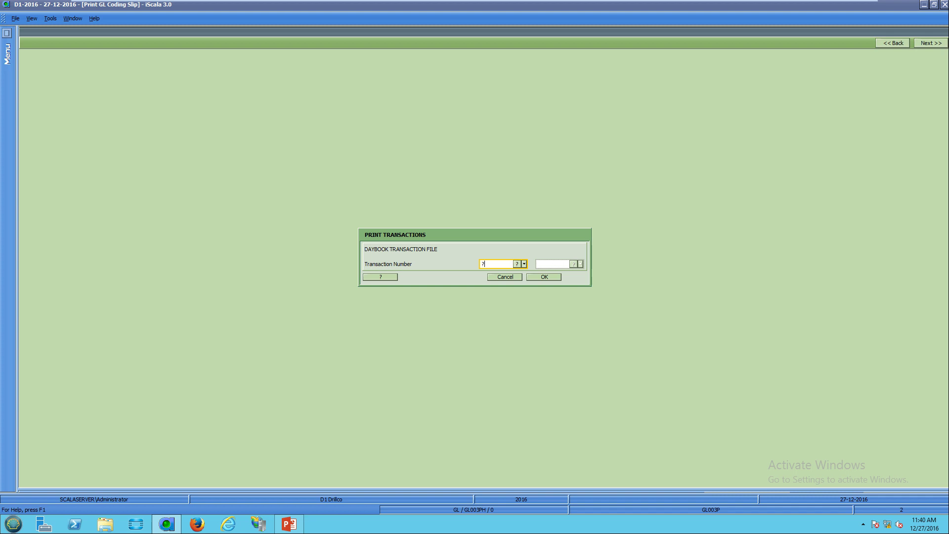
pyautogui.press('Return')
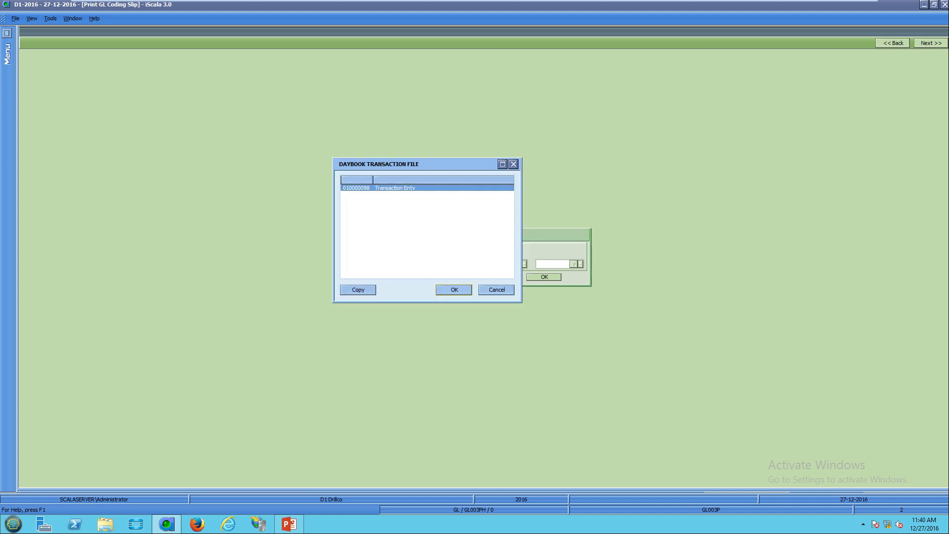
pyautogui.press('Return')
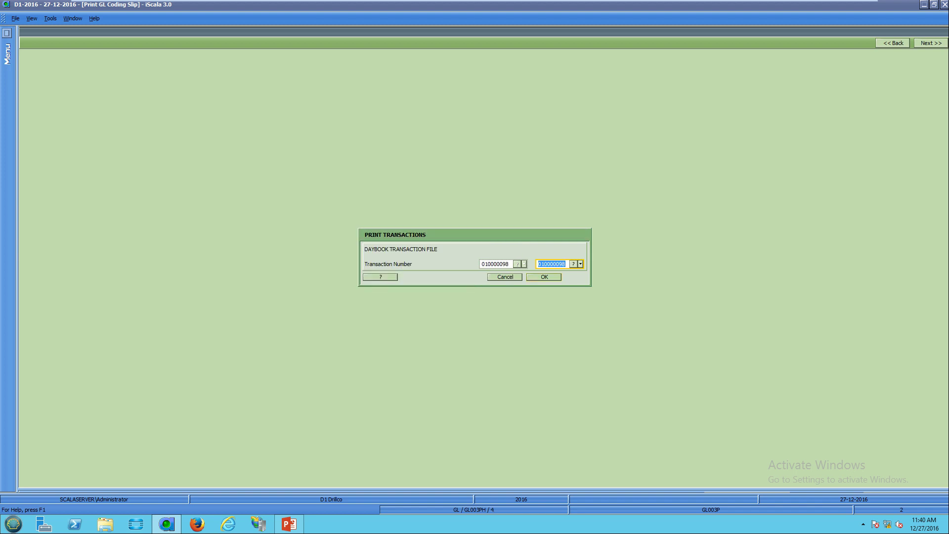
# Step: Preview the portrait coding slip for 010000098, then close the preview and the printing dialog
pyautogui.press('Return')
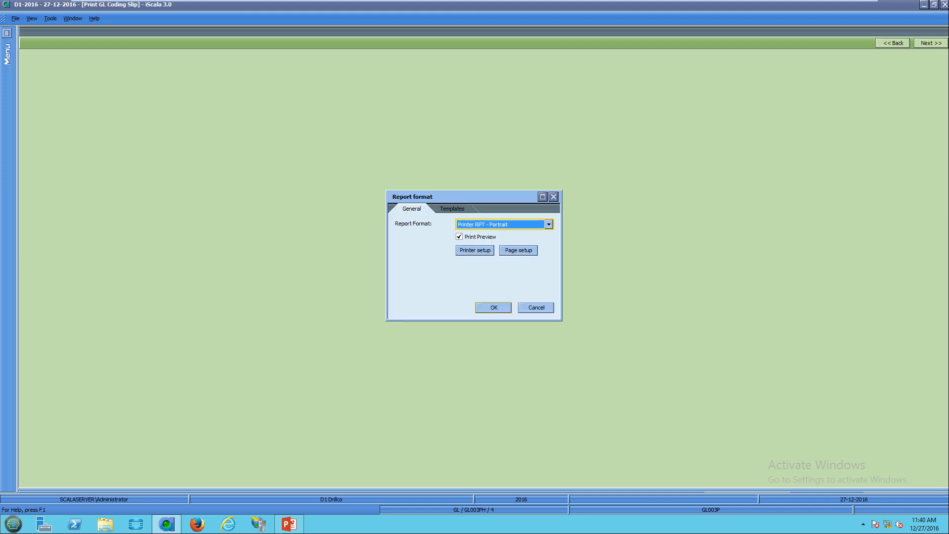
pyautogui.press('Return')
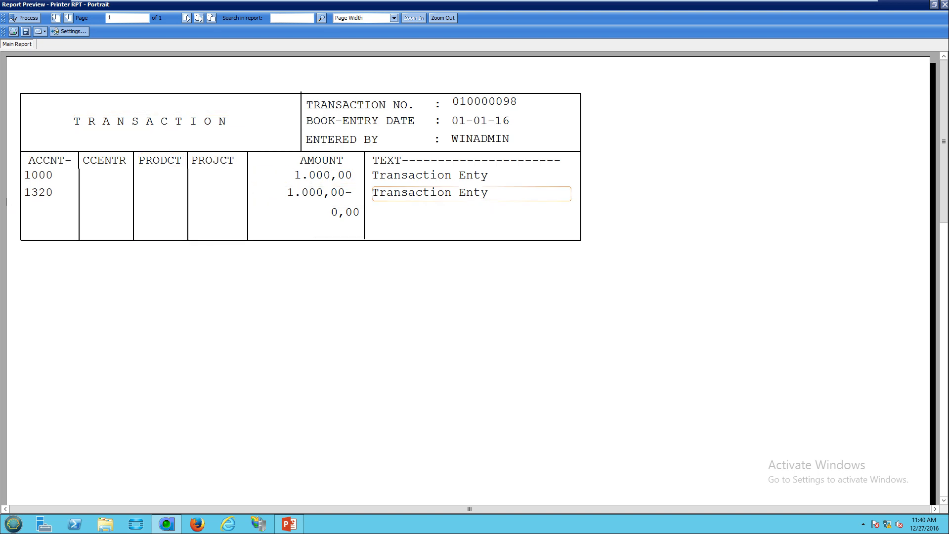
pyautogui.press('Escape')
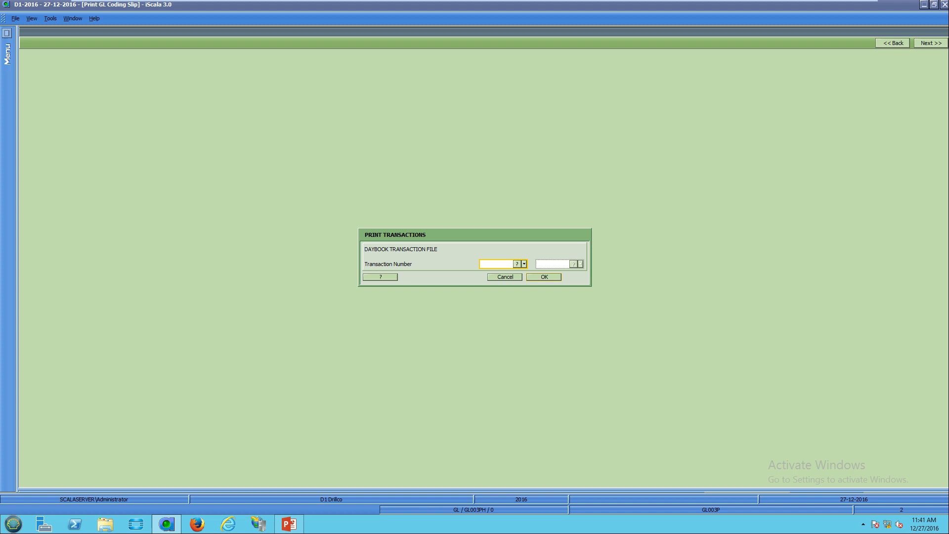
pyautogui.press('Escape')
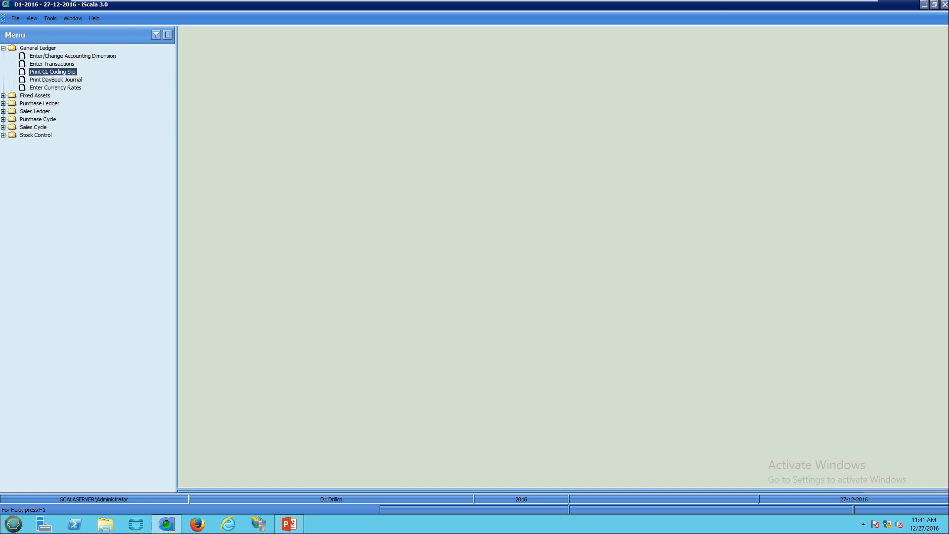
# Step: Open Print DayBook Journal, choose to adjust, and view transaction 010000098 without changing it
pyautogui.click(55, 79)
pyautogui.press('Return')
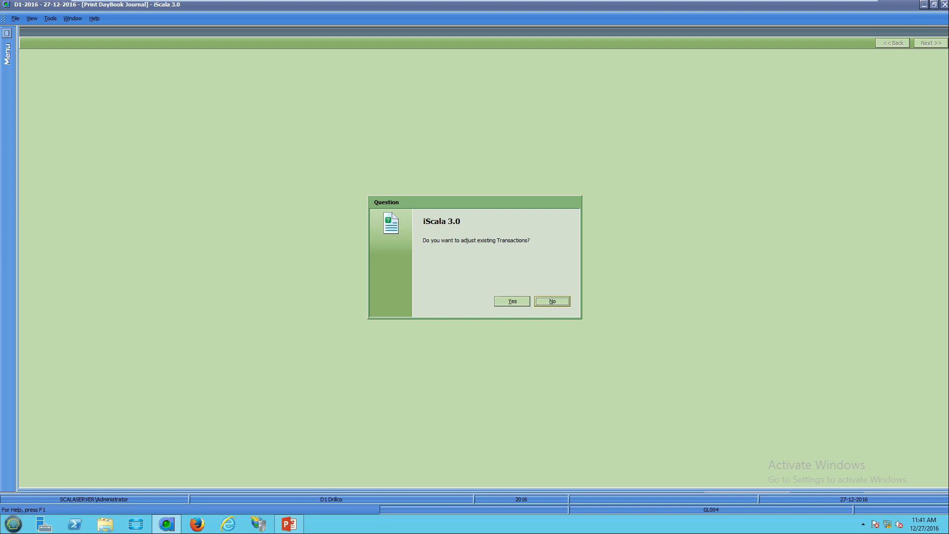
pyautogui.press('y')
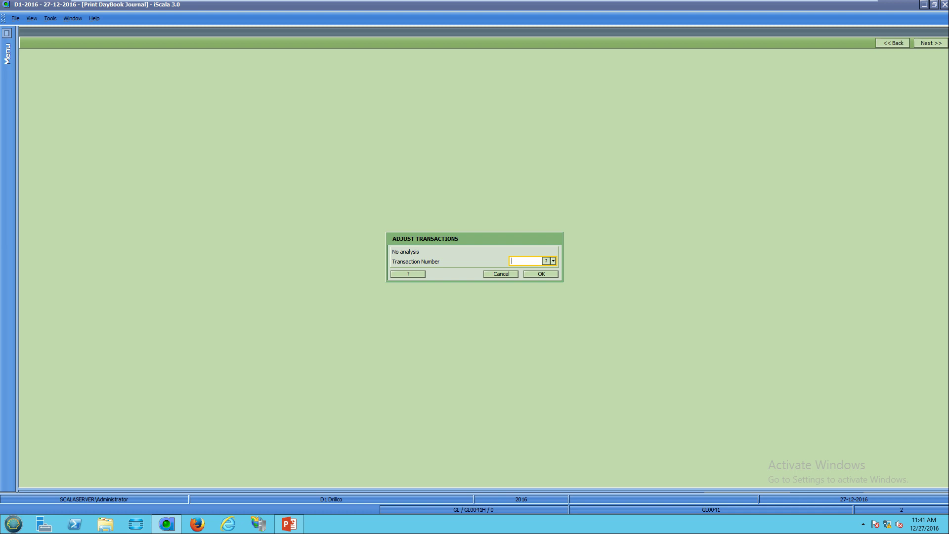
pyautogui.press('Return')
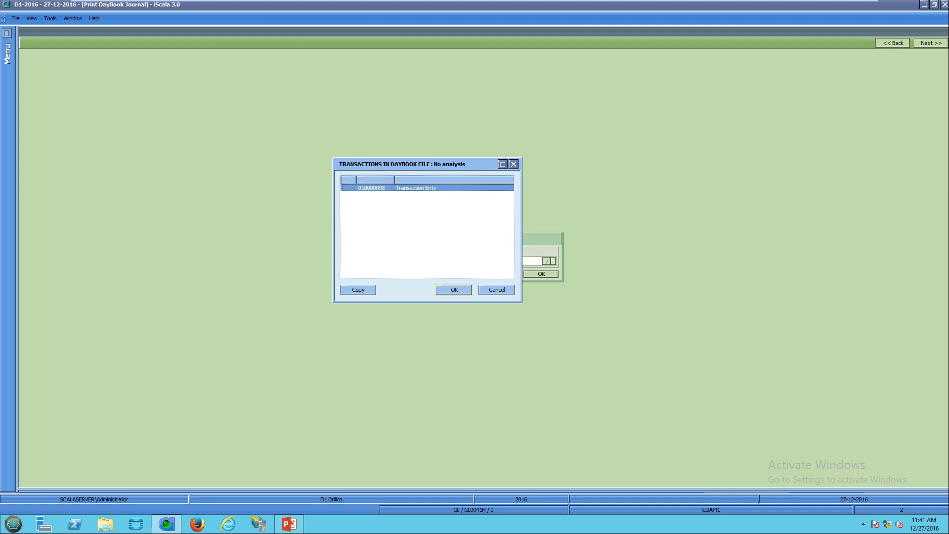
pyautogui.press('Return')
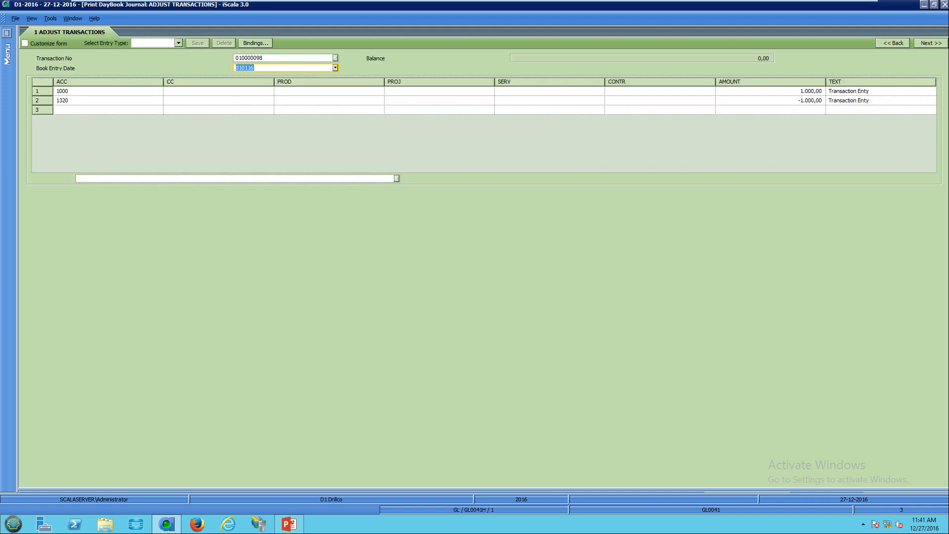
pyautogui.press('Escape')
pyautogui.press('Escape')
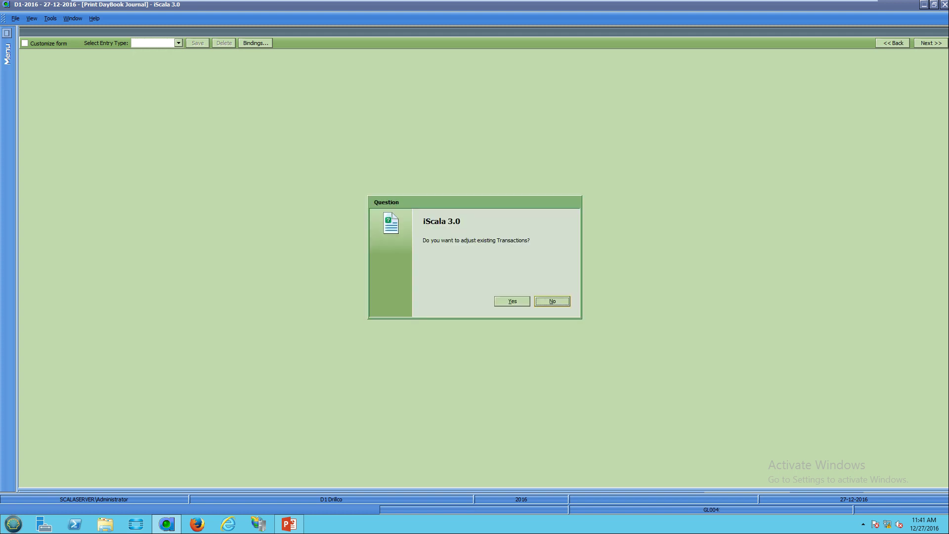
# Step: Skip further adjustments and preview the checked, sorted Day-Book Journal for all user codes
pyautogui.press('Return')
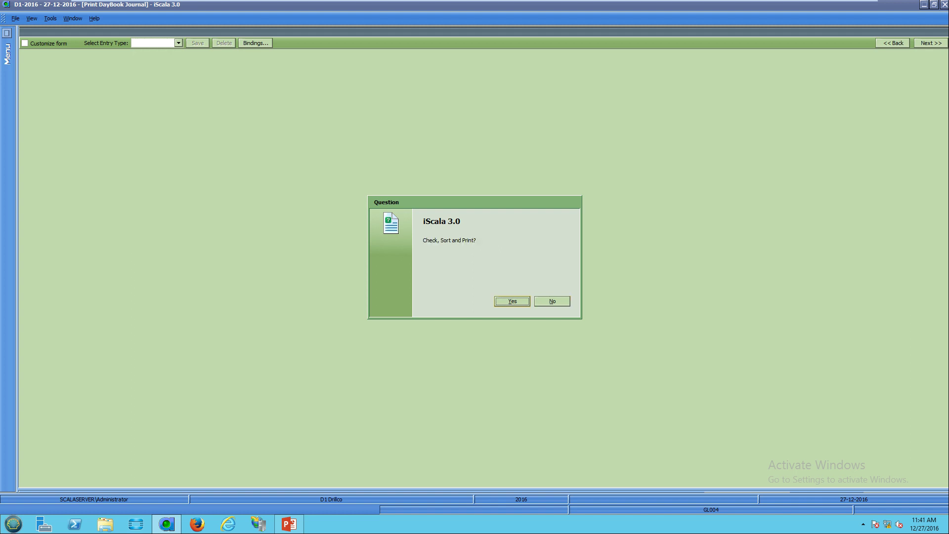
pyautogui.press('Return')
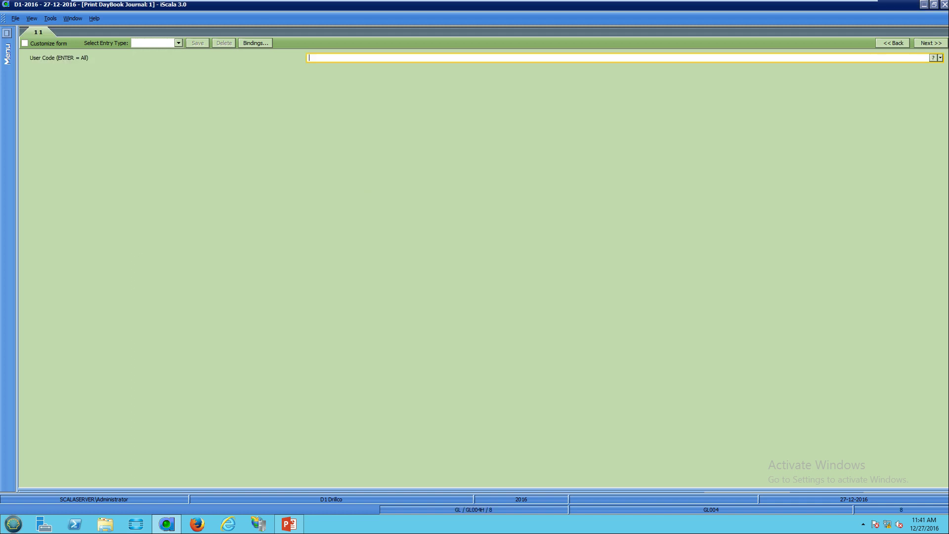
pyautogui.press('Return')
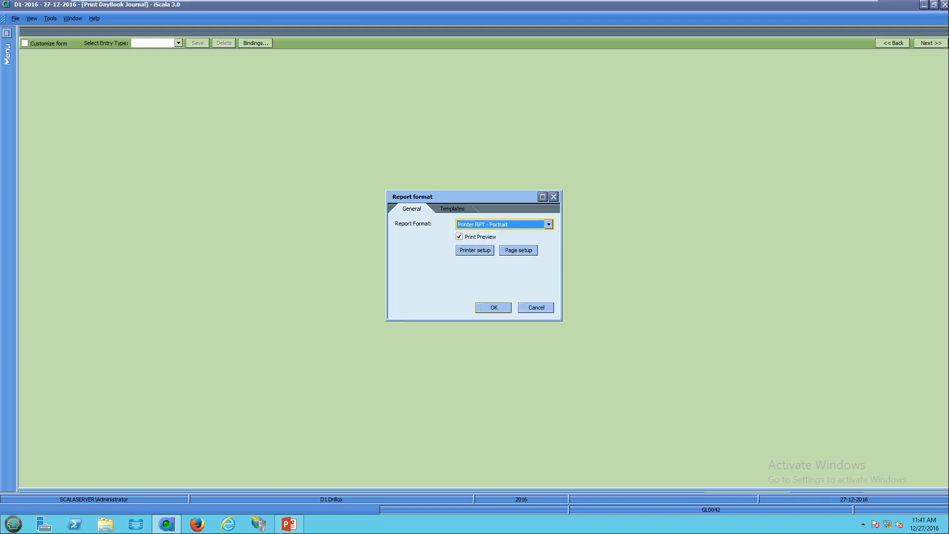
pyautogui.press('Return')
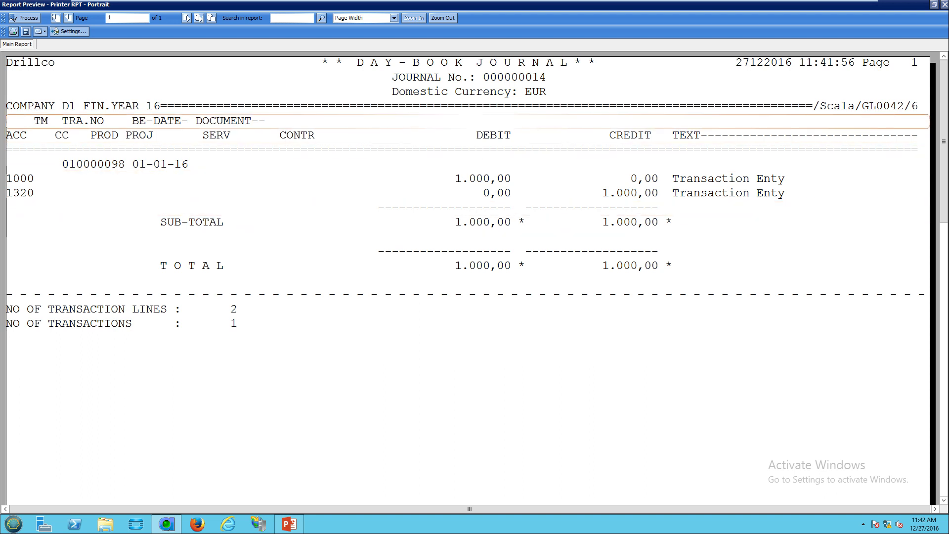
# Step: Close the journal preview without reprinting, update the ledgers and clear the Daybook file
pyautogui.press('Escape')
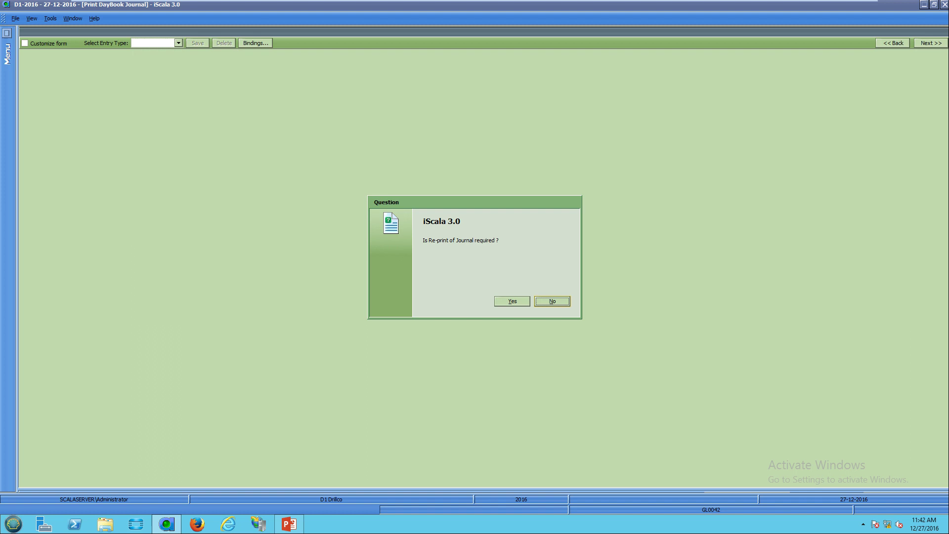
pyautogui.press('Return')
pyautogui.press('Return')
pyautogui.press('Return')
pyautogui.press('y')
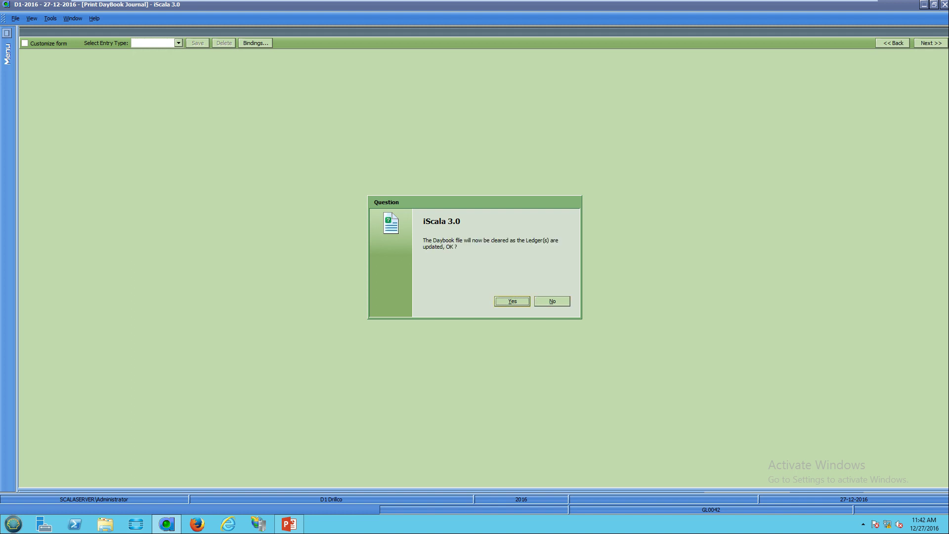
pyautogui.press('Return')
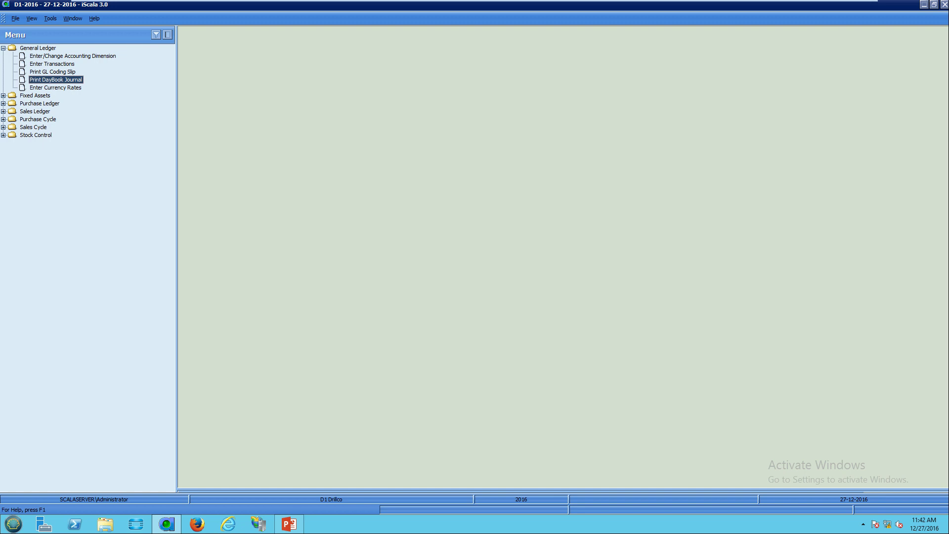
# Step: Open Enter Currency Rates and show the rates table dated 27-12-16
pyautogui.click(56, 87)
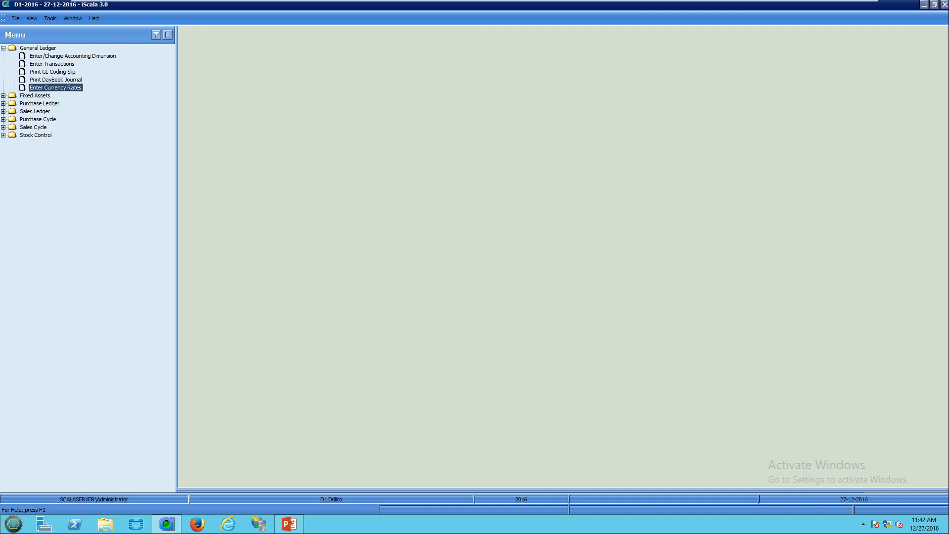
pyautogui.press('Return')
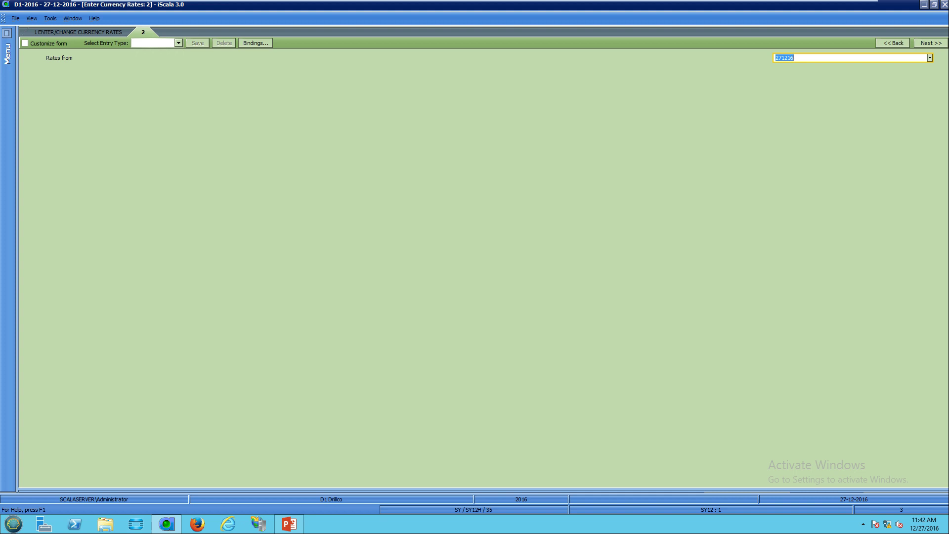
pyautogui.press('Return')
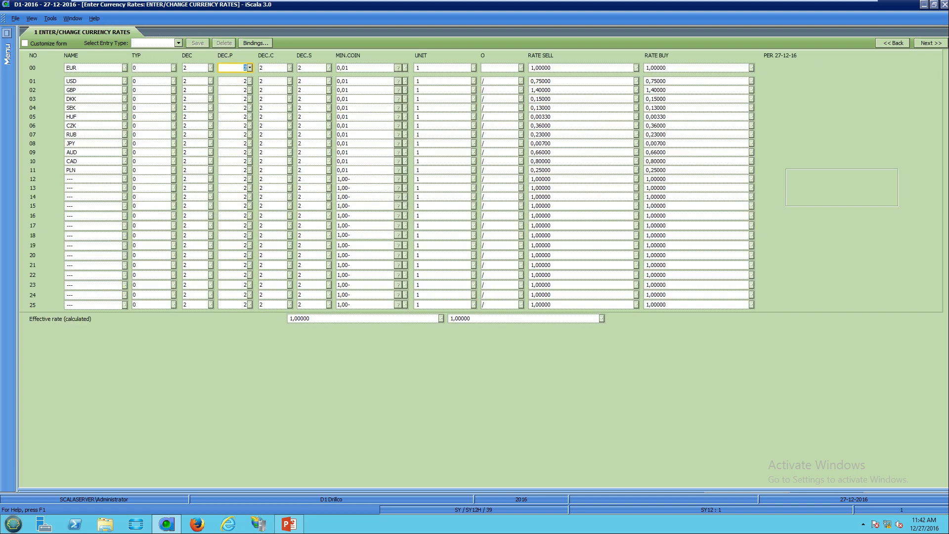